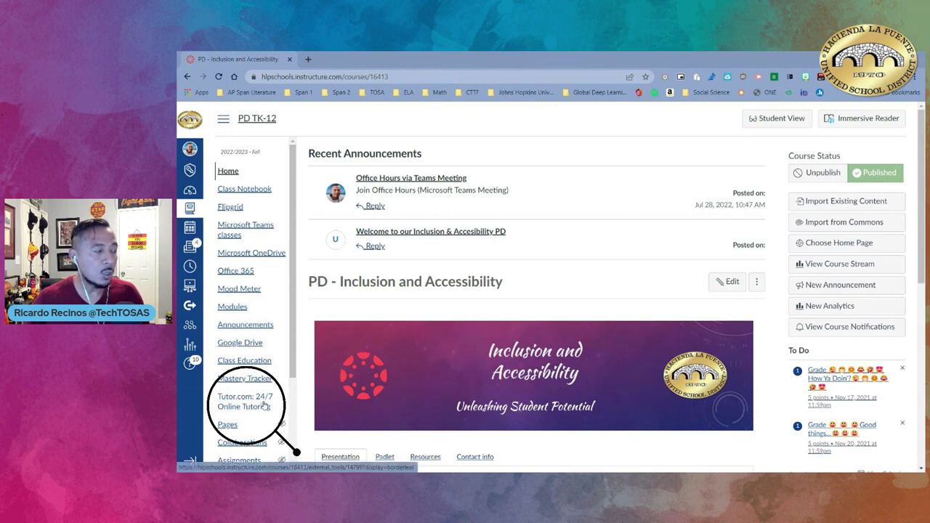
Launch Tutor.com: 24/7 Online Tutoring from Canvas and preview the Other Tools list
click(245, 405)
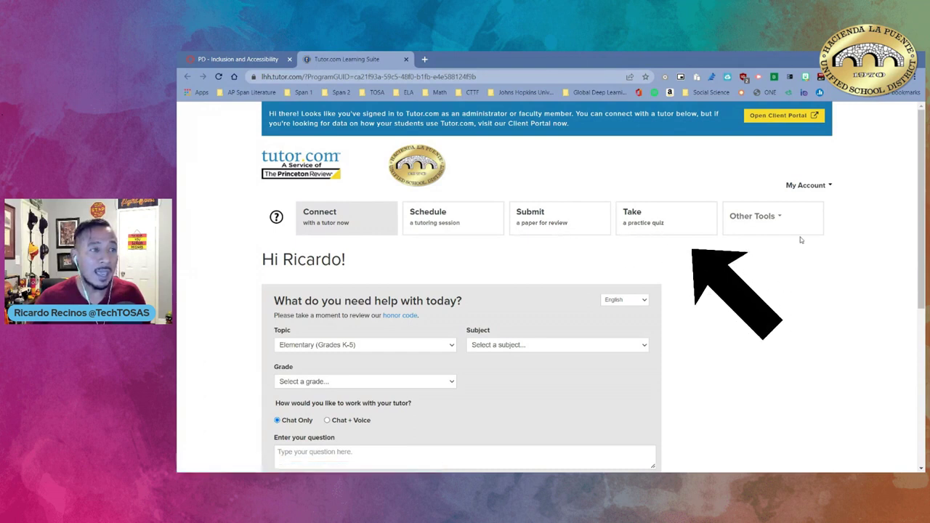
click(780, 217)
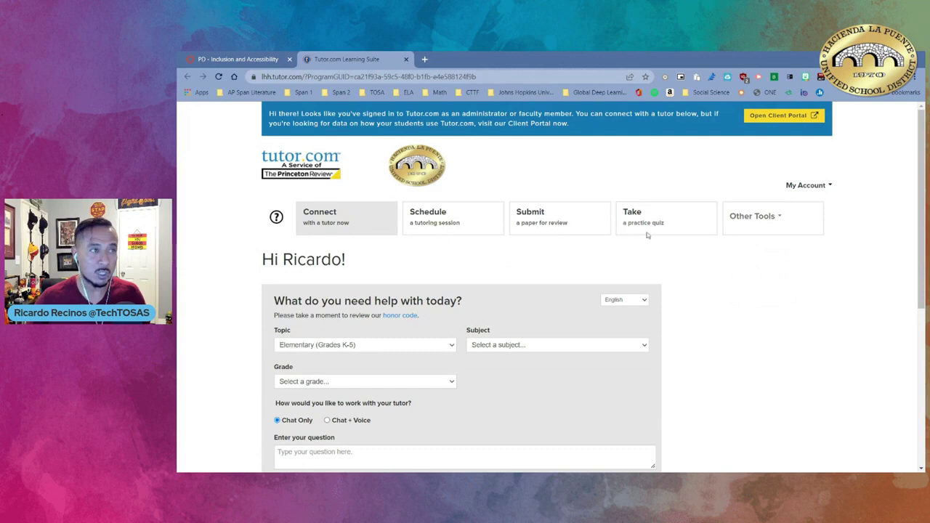
scroll(761, 290, down, 1)
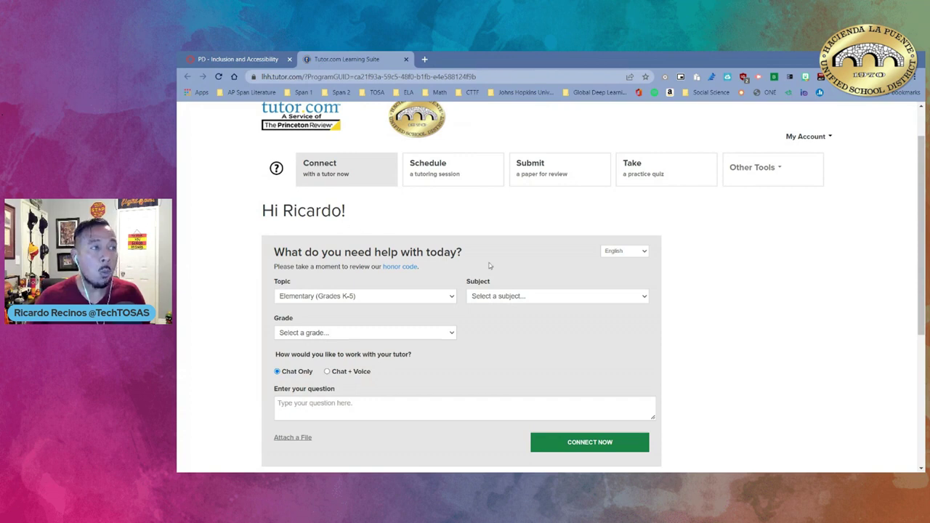
click(630, 252)
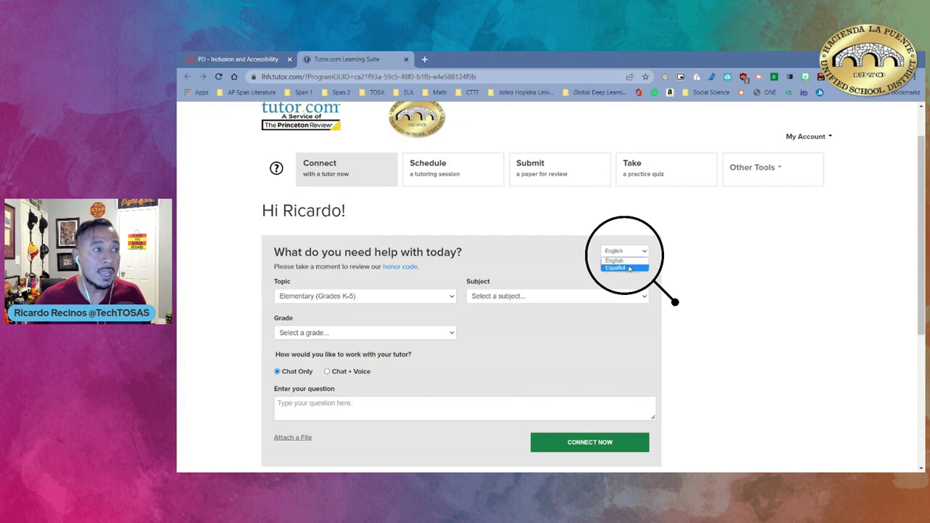
click(627, 268)
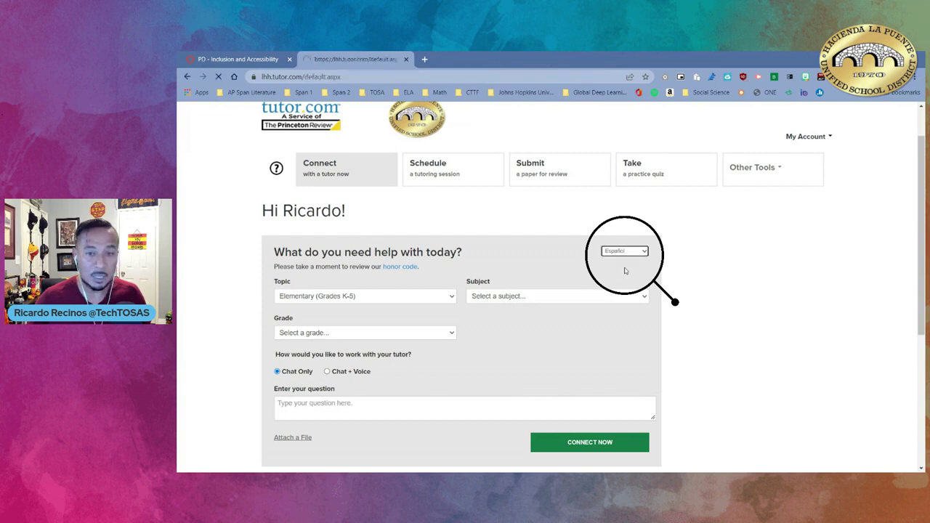
click(625, 284)
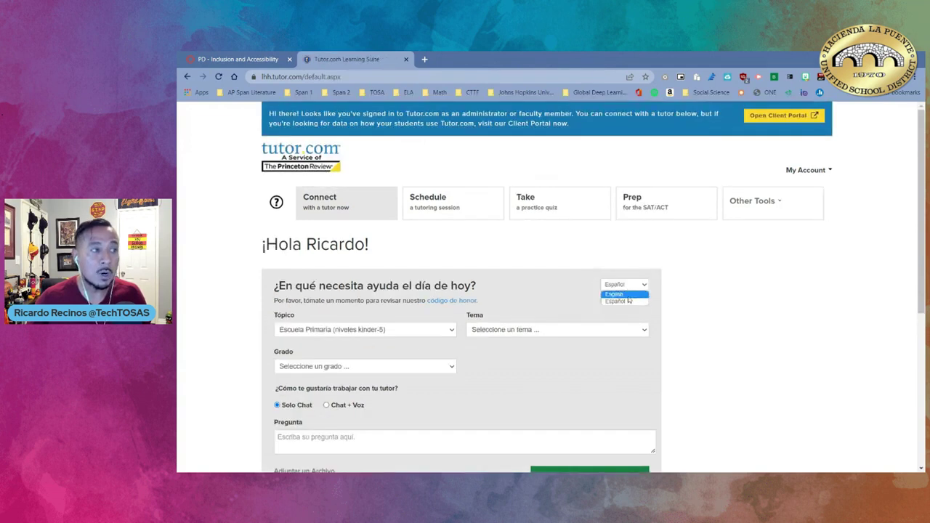
click(615, 293)
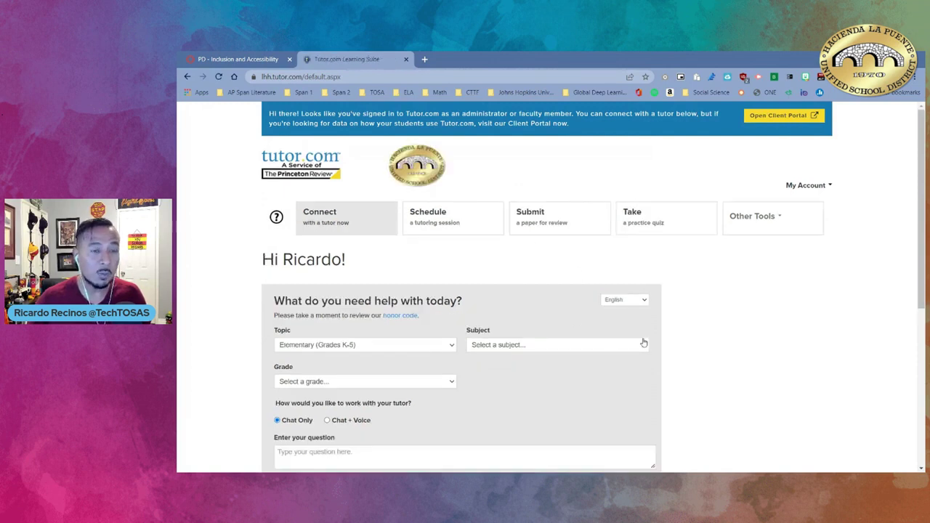
click(645, 302)
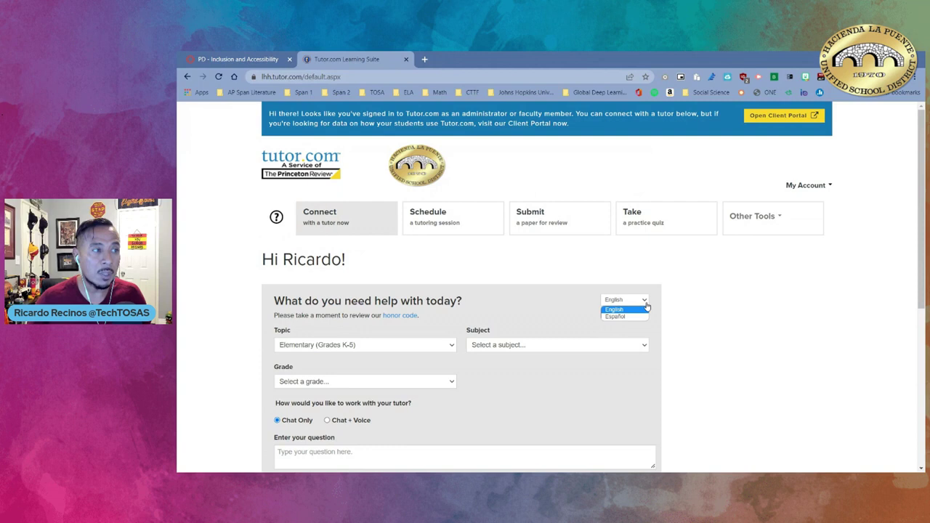
click(612, 274)
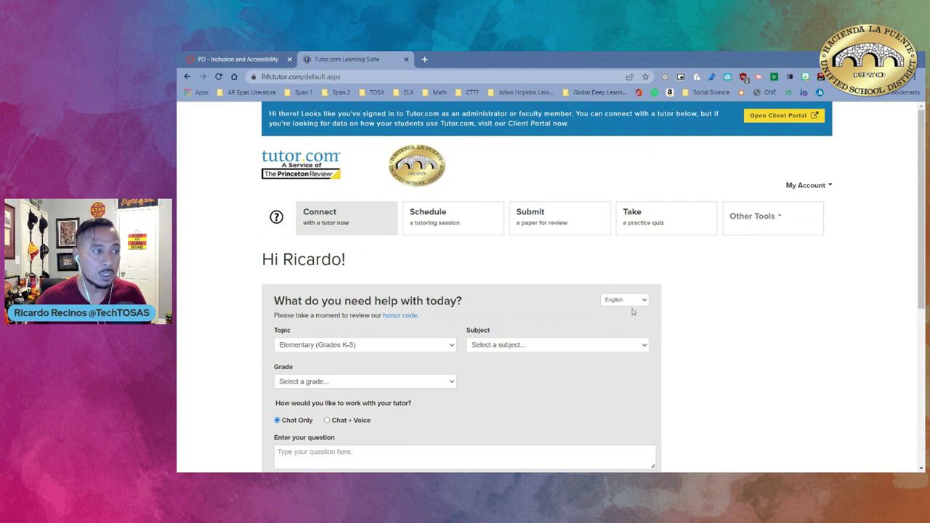
scroll(596, 300, down, 1)
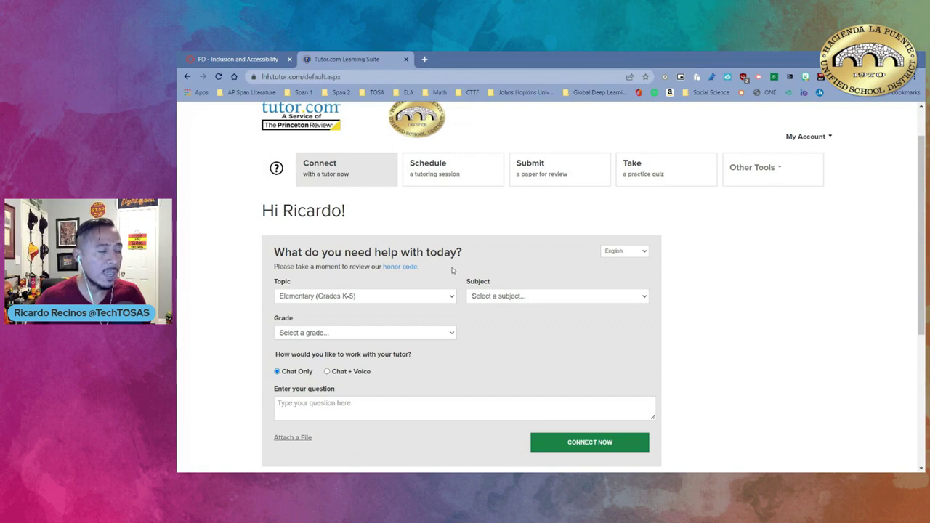
click(404, 269)
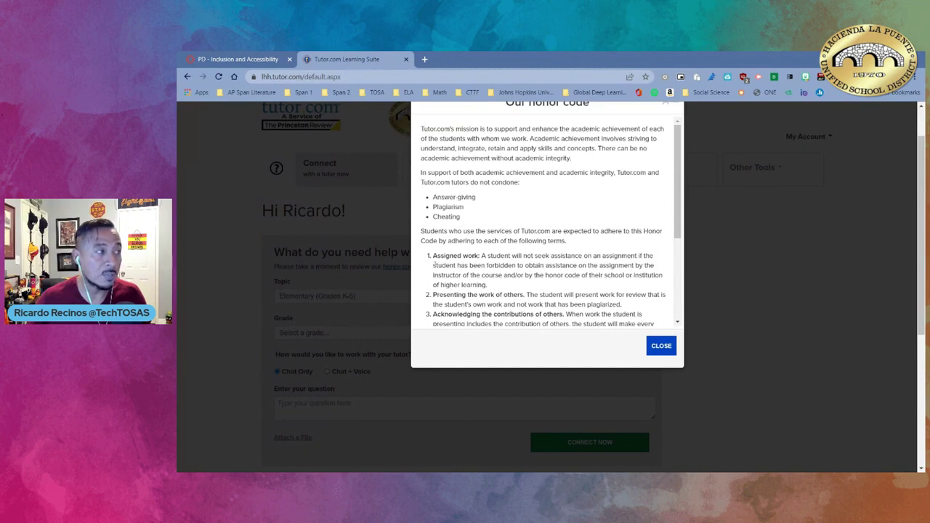
scroll(596, 264, down, 1)
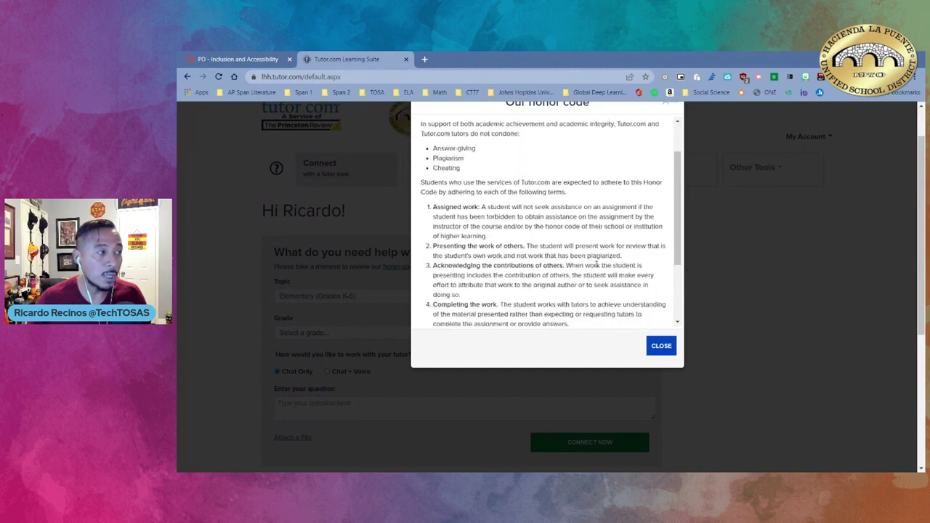
scroll(459, 250, down, 1)
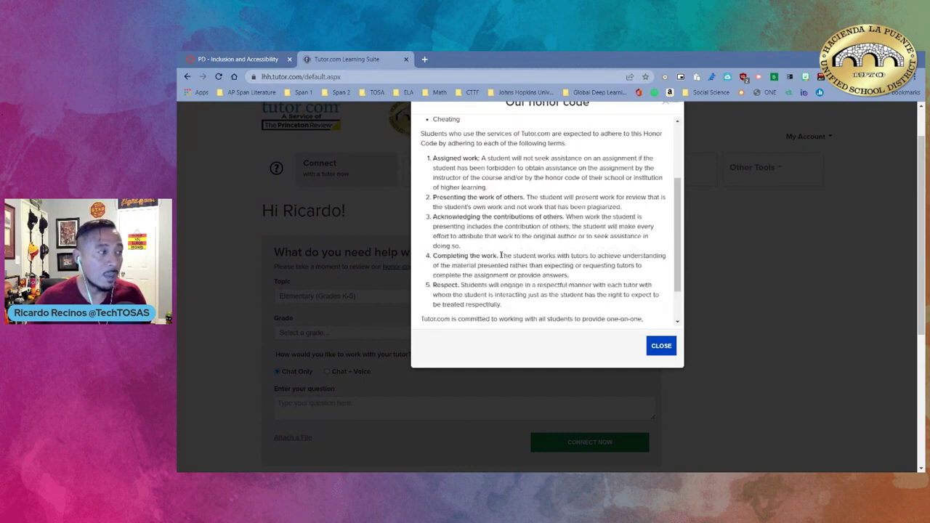
scroll(534, 240, down, 1)
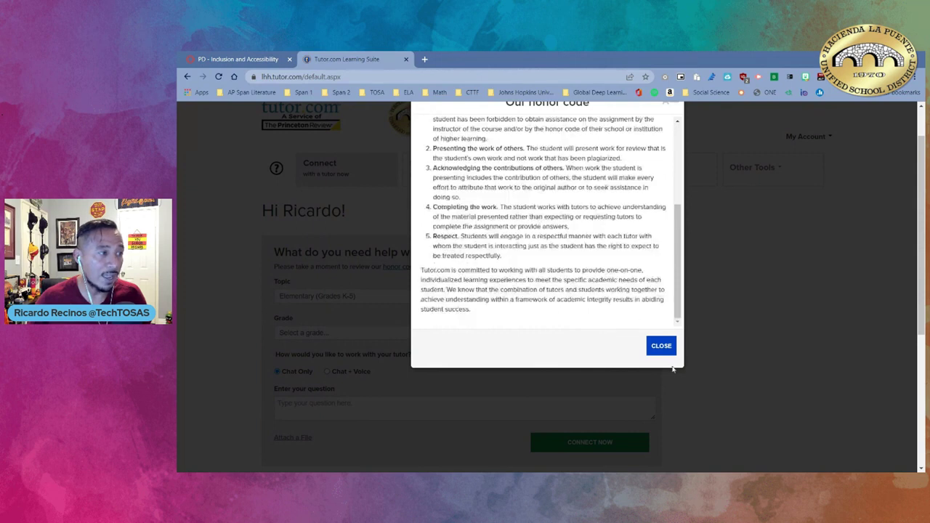
click(660, 346)
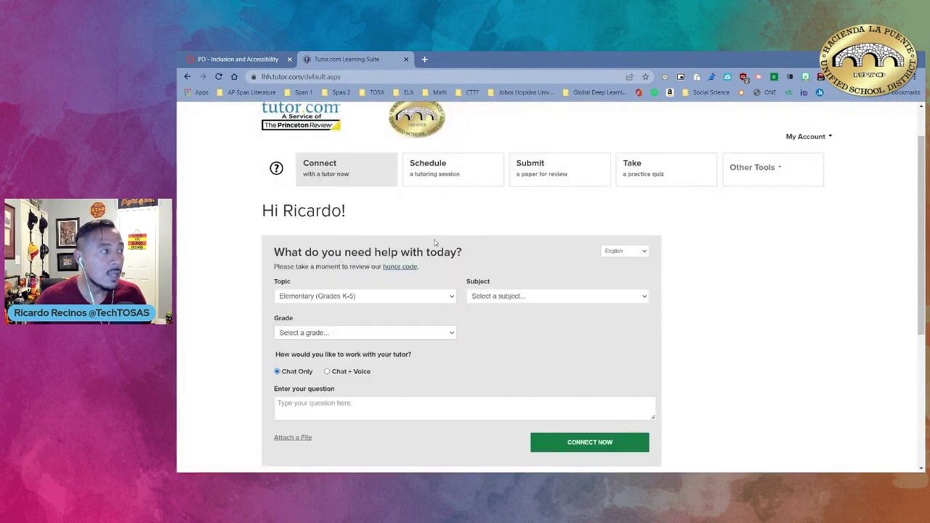
Try the World Languages, English Language Arts and Elementary topics and their subject lists
click(453, 298)
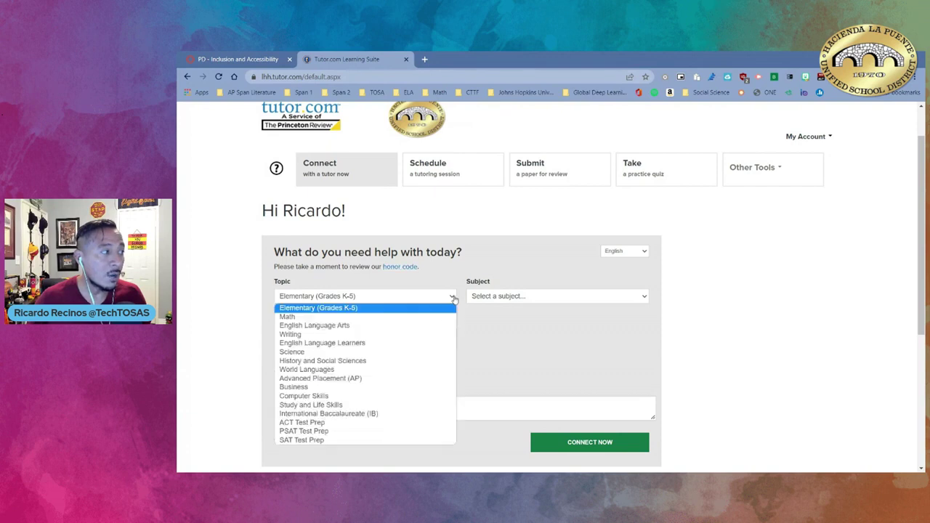
click(337, 373)
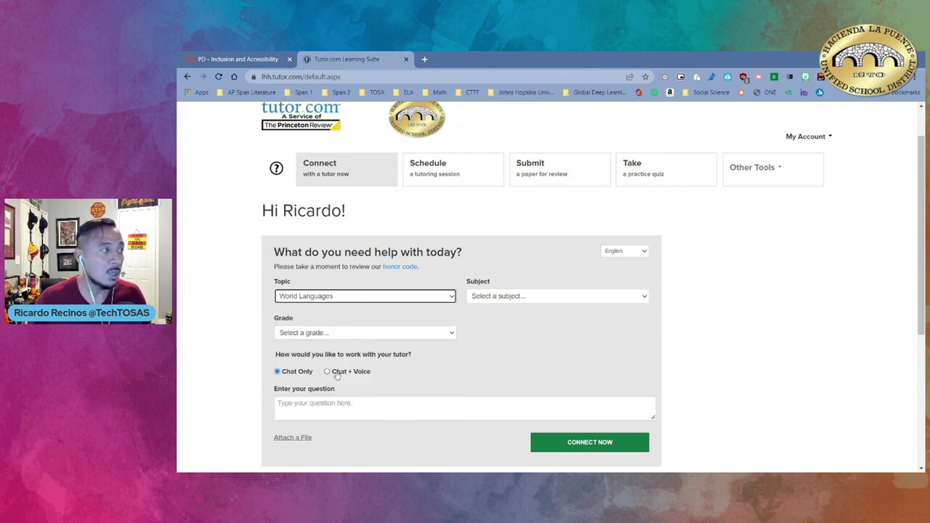
click(634, 304)
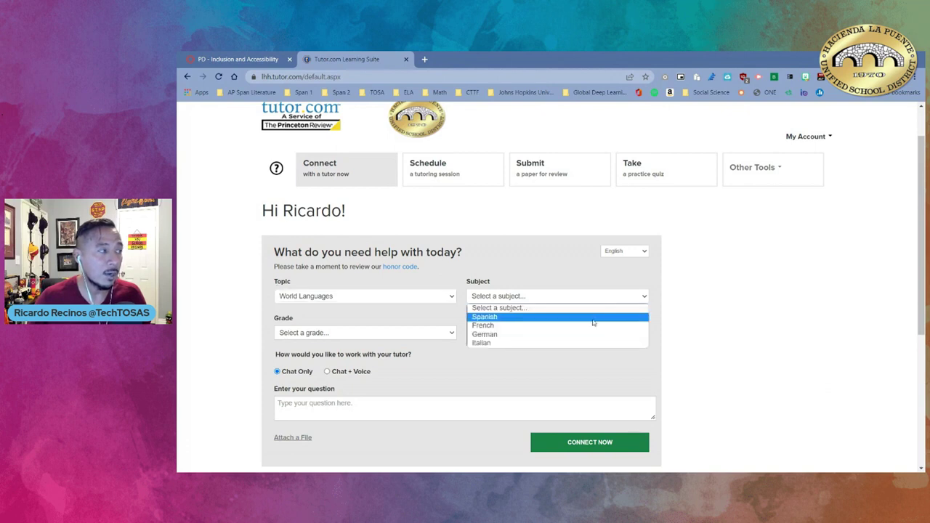
click(560, 317)
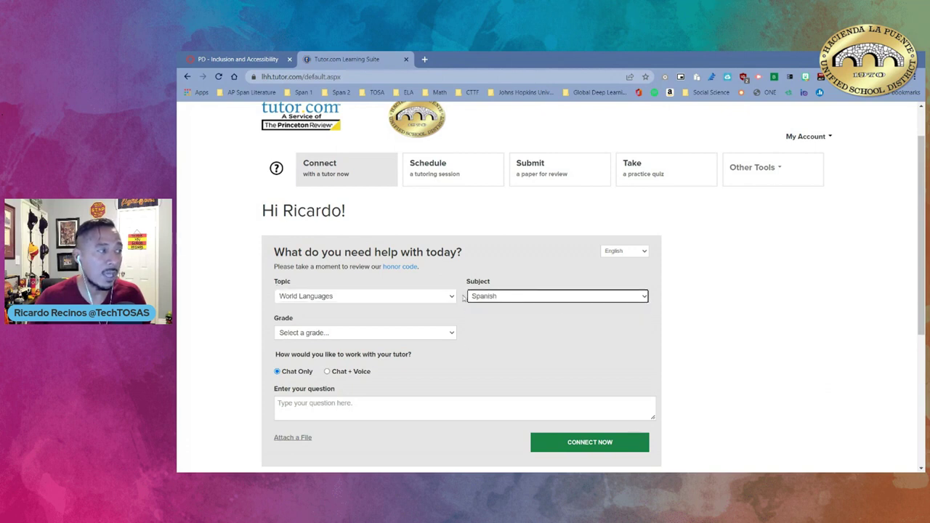
click(424, 297)
click(386, 328)
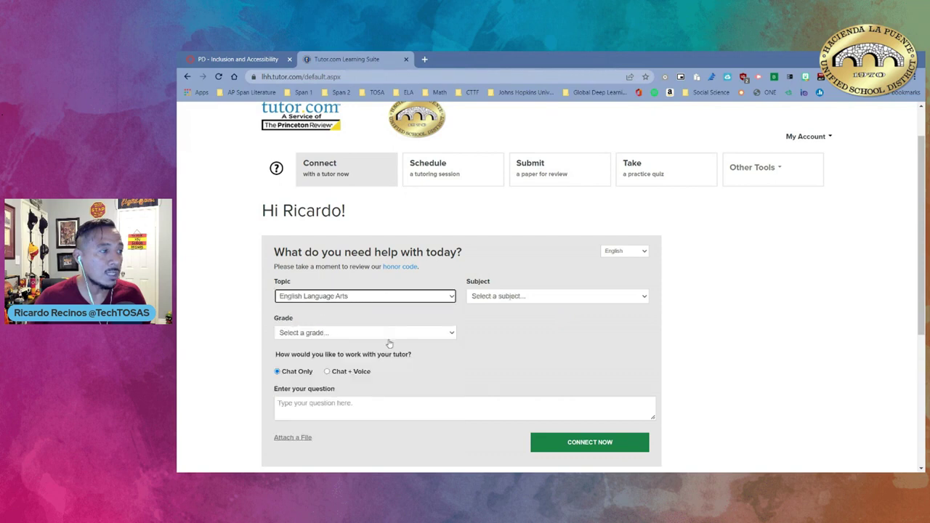
click(548, 297)
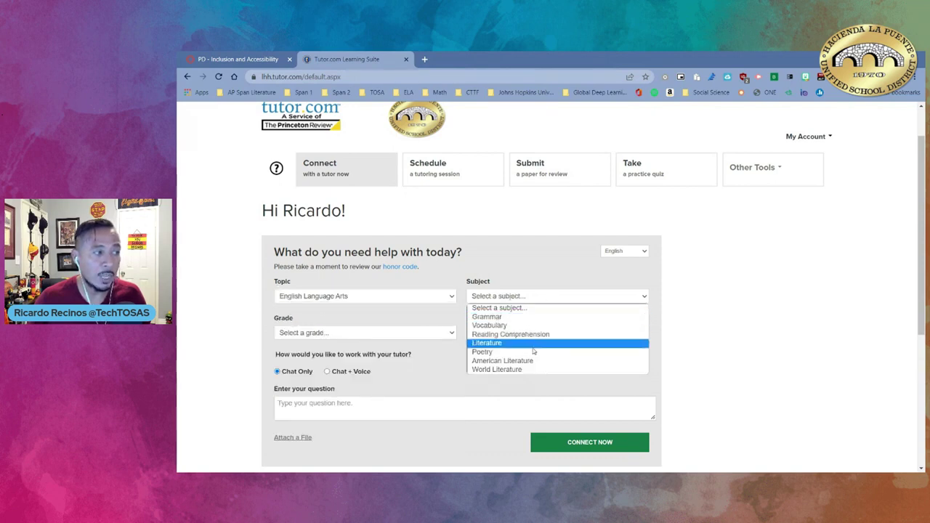
click(458, 293)
click(420, 300)
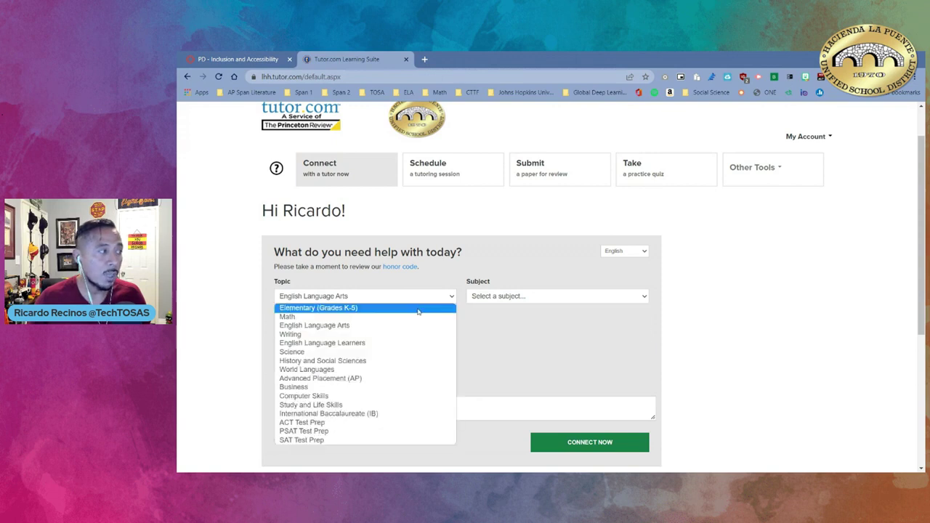
click(417, 309)
click(545, 299)
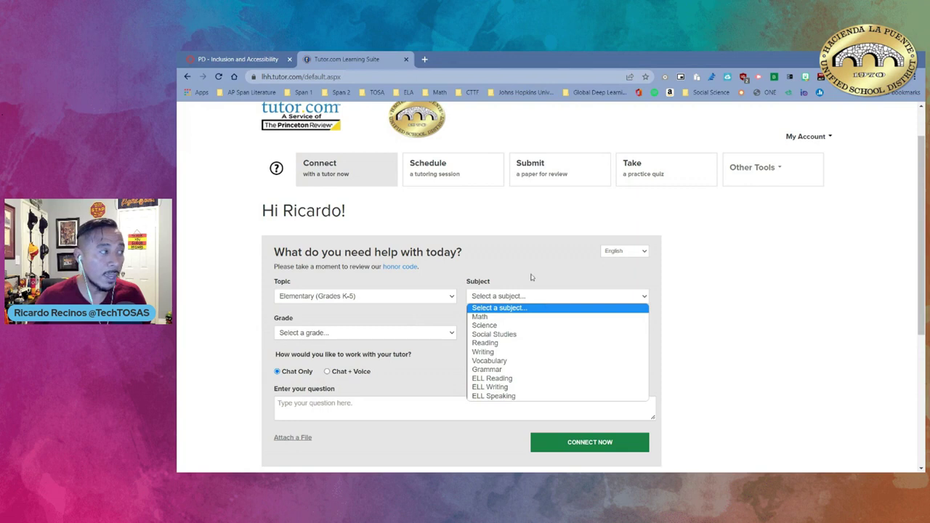
click(532, 276)
Set Topic to World Languages, Subject to Spanish and Grade to 11th
click(376, 301)
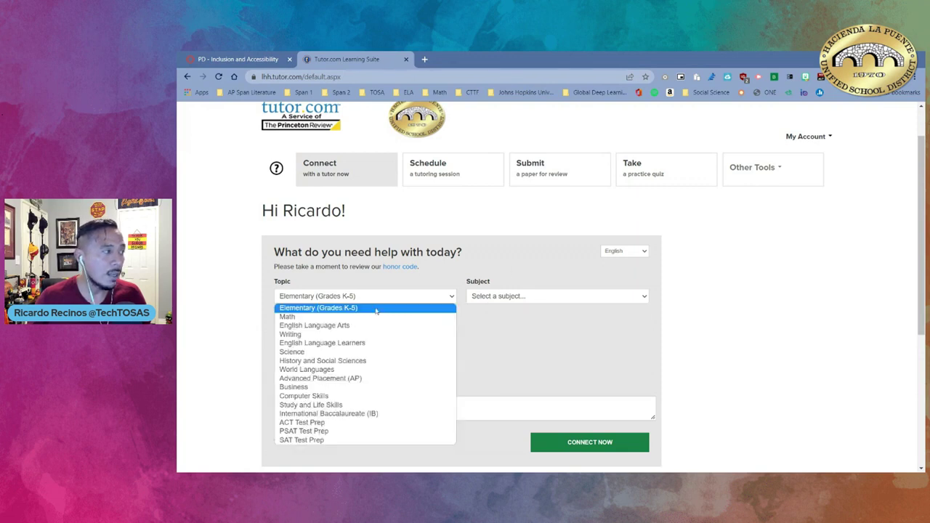
click(364, 370)
click(529, 295)
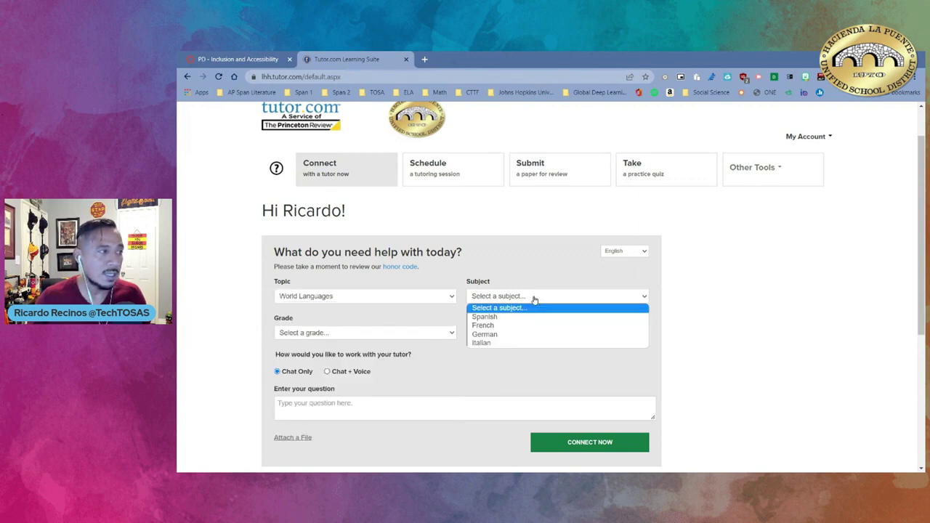
click(530, 317)
click(428, 335)
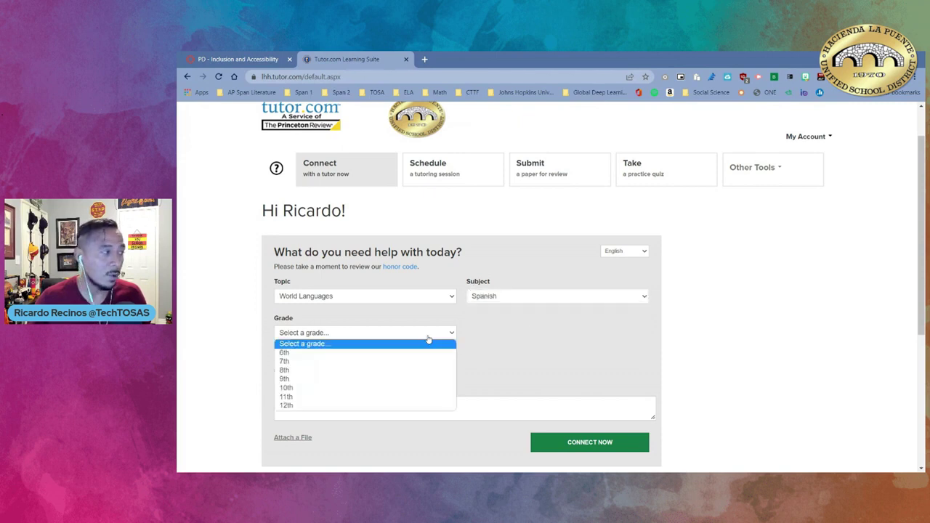
click(428, 395)
scroll(564, 332, down, 1)
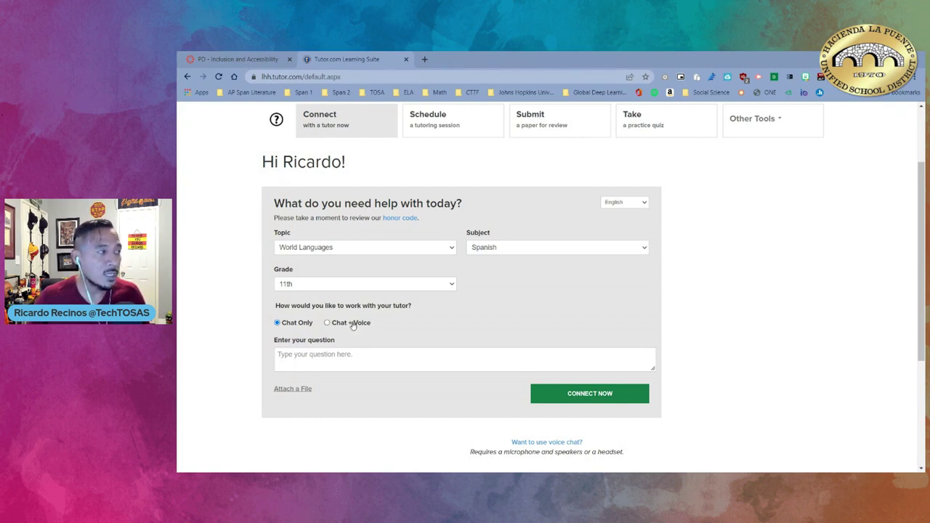
Enter the question 'I need help starting my AP Spanish Literature essay'
click(329, 355)
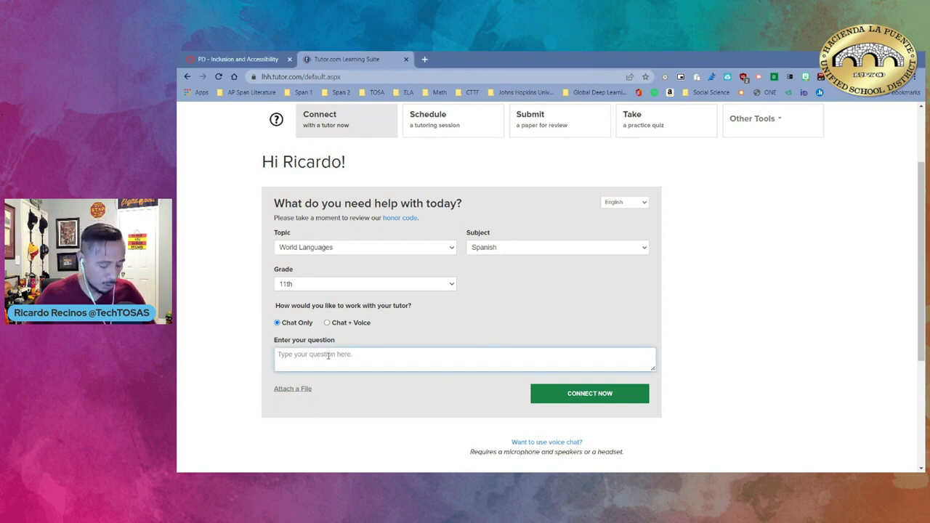
text(I)
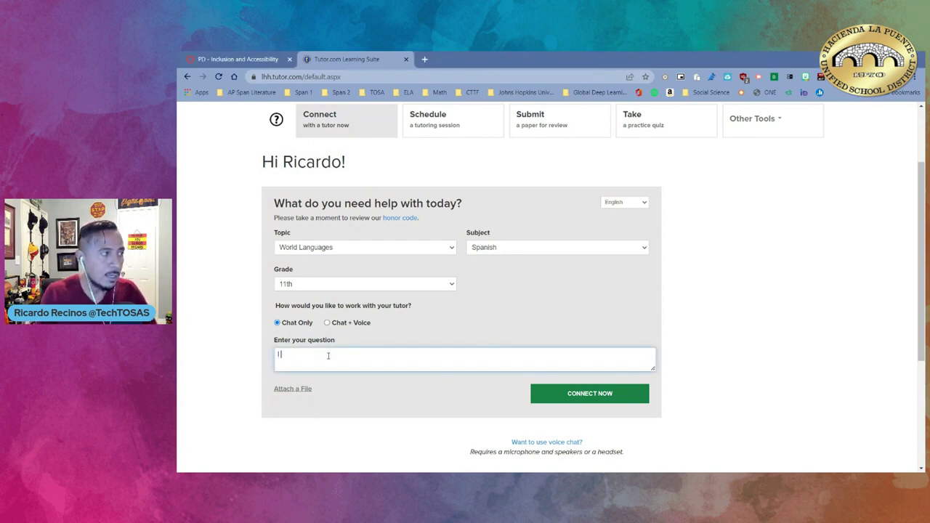
text( ne)
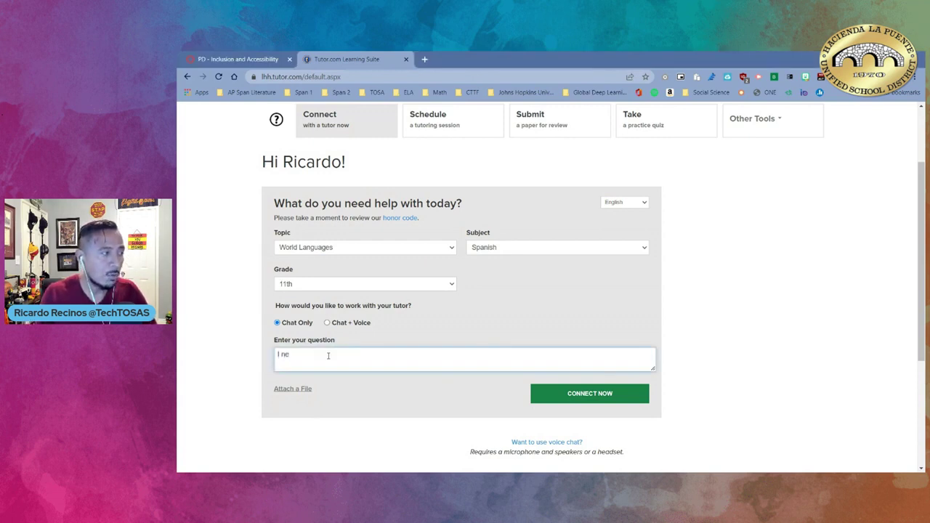
text(ed )
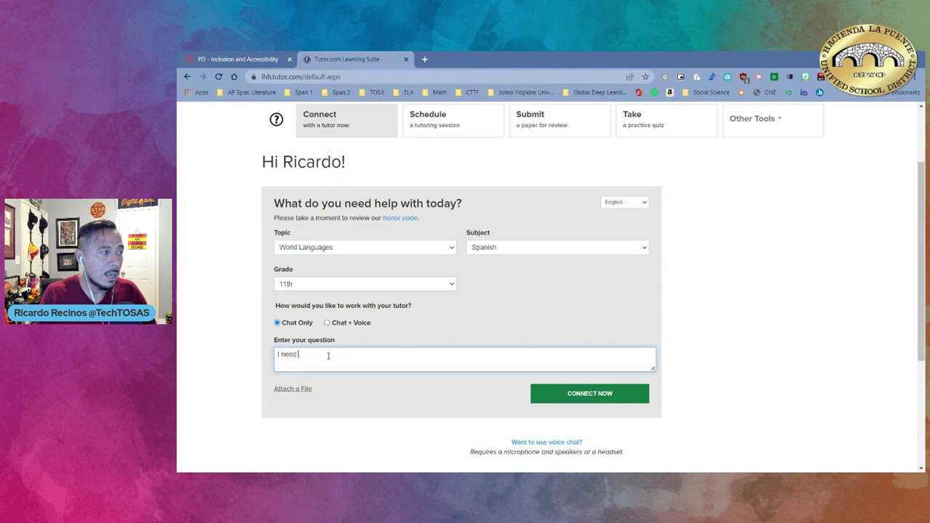
text(help starting )
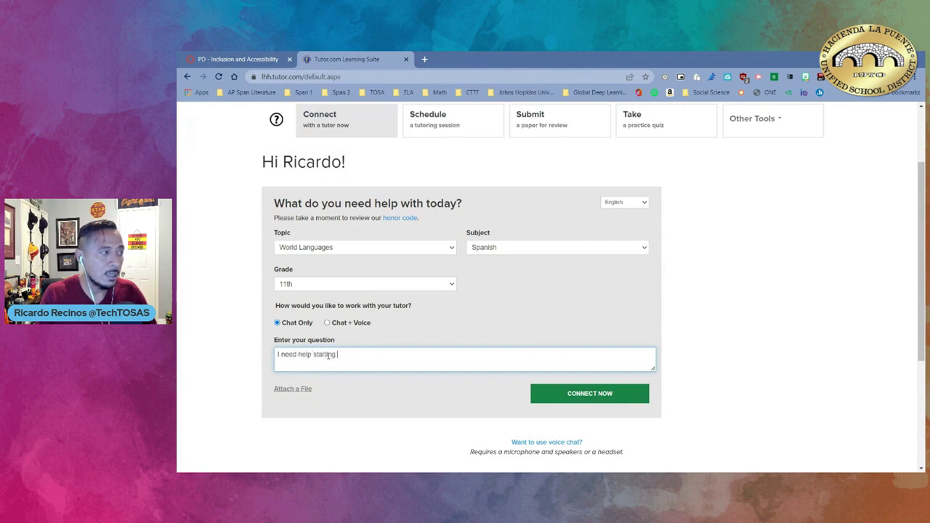
text(my AP Spanish Liter)
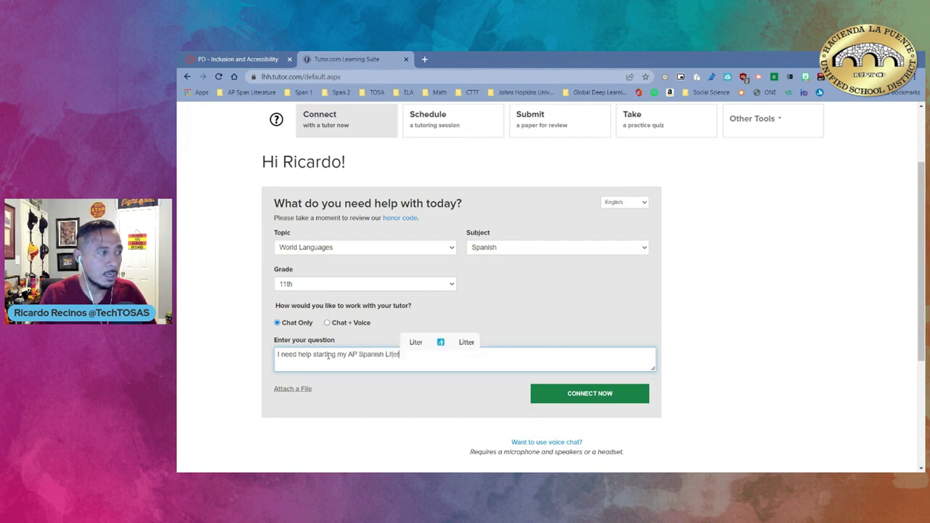
text(ature ess)
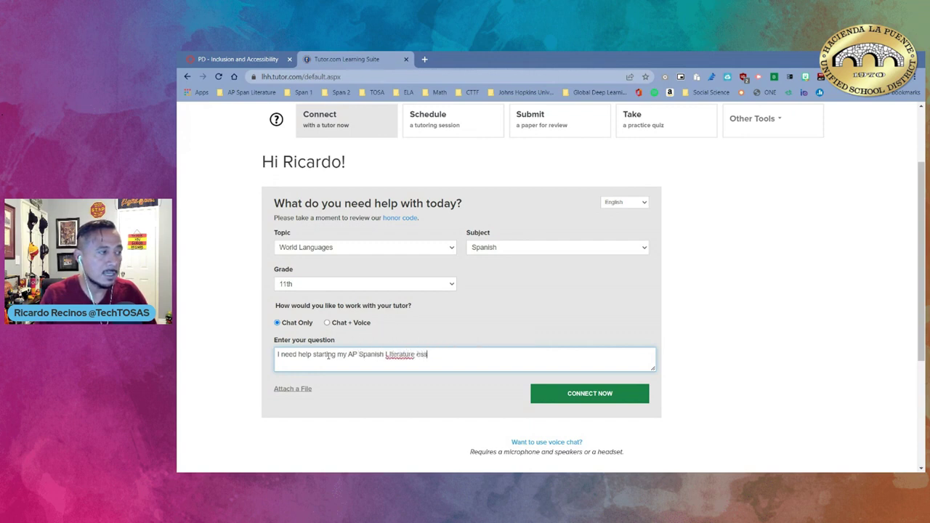
text(ay)
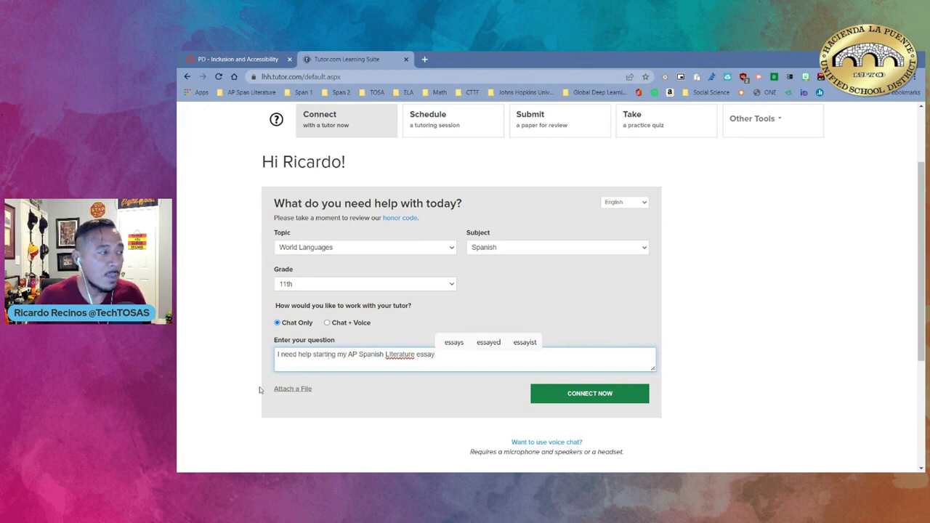
Attach the Reading Progress HED One Pager PDF to the help request
click(300, 390)
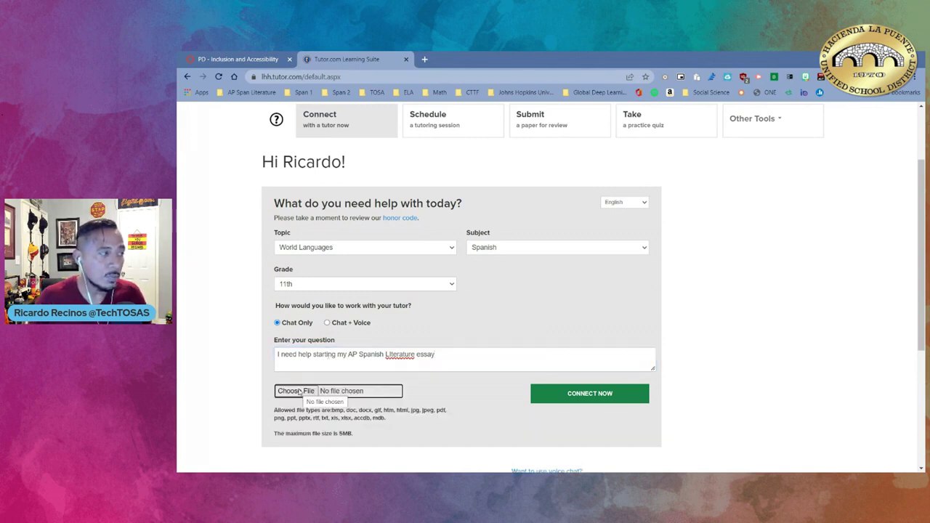
click(305, 391)
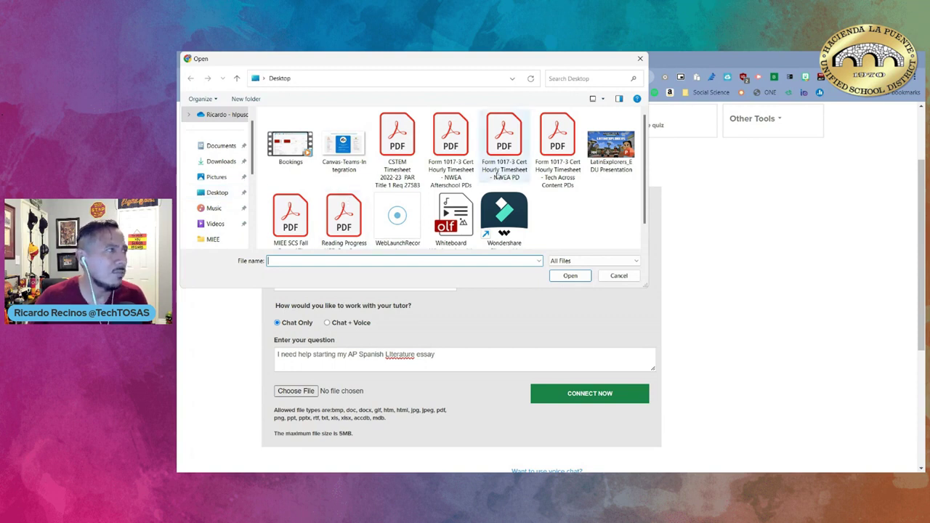
scroll(343, 217, down, 1)
click(342, 207)
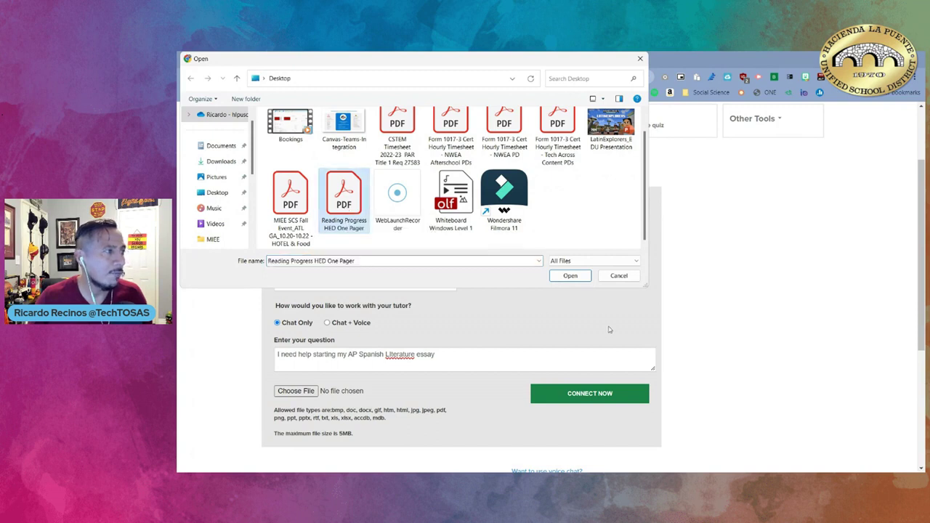
click(570, 275)
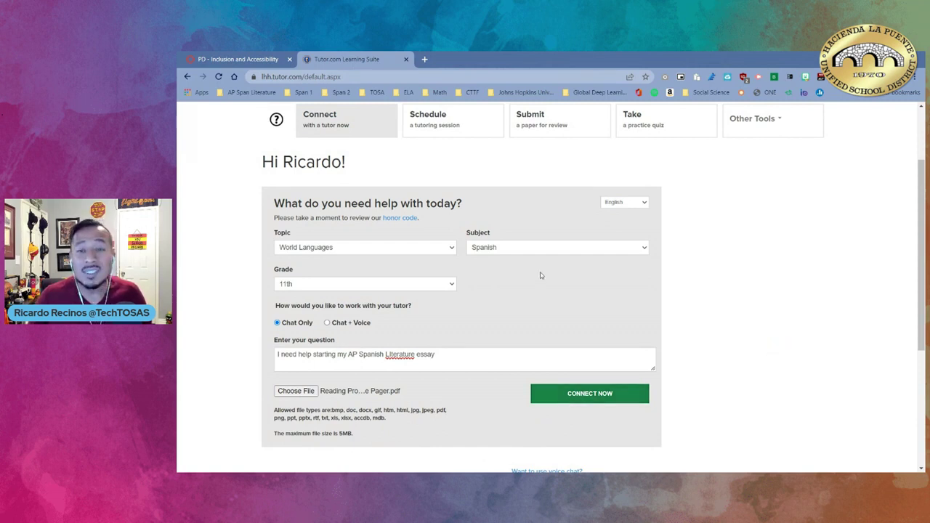
On the Schedule page, check the subject filter and sort options and browse tutors
click(451, 127)
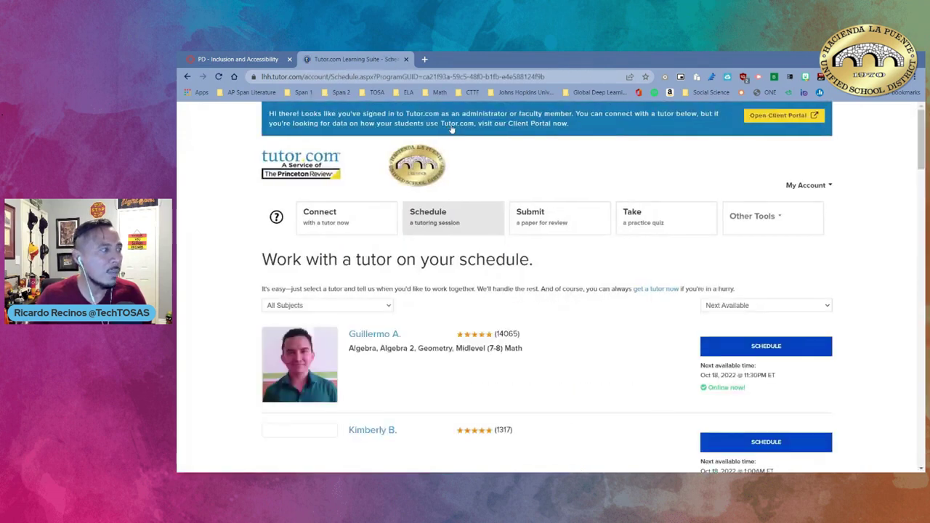
click(385, 310)
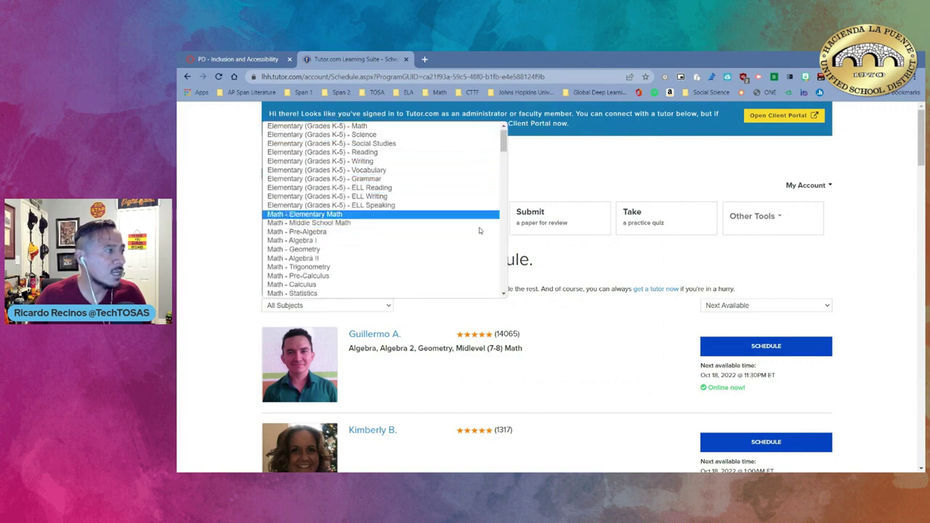
click(574, 275)
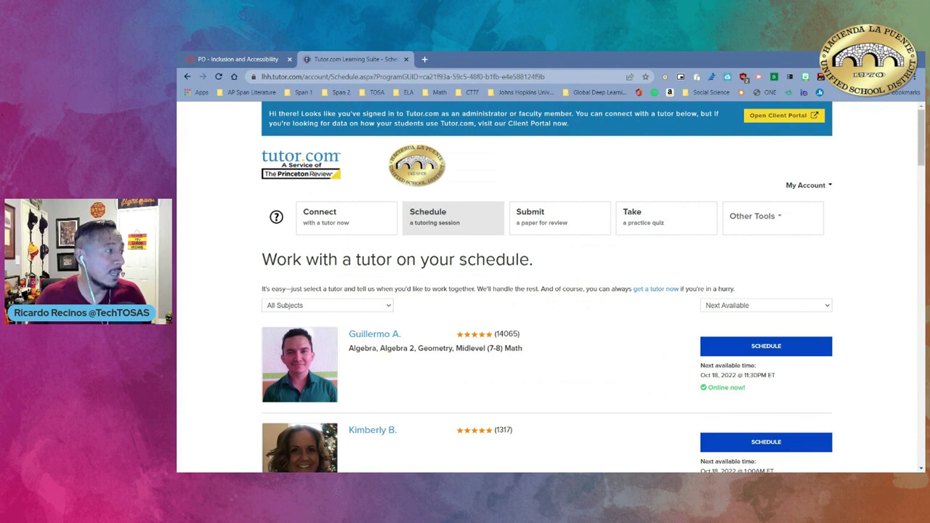
click(822, 310)
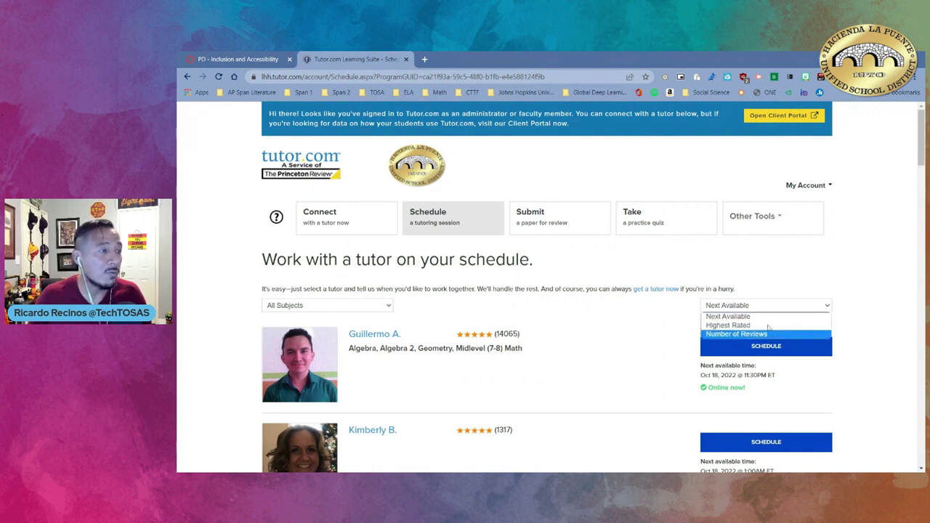
scroll(553, 348, down, 4)
scroll(553, 348, down, 3)
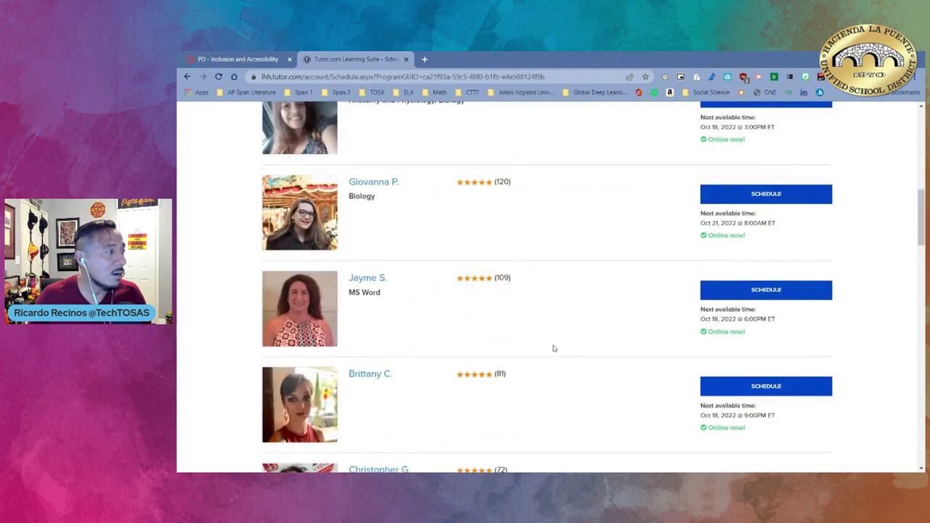
scroll(553, 348, down, 1)
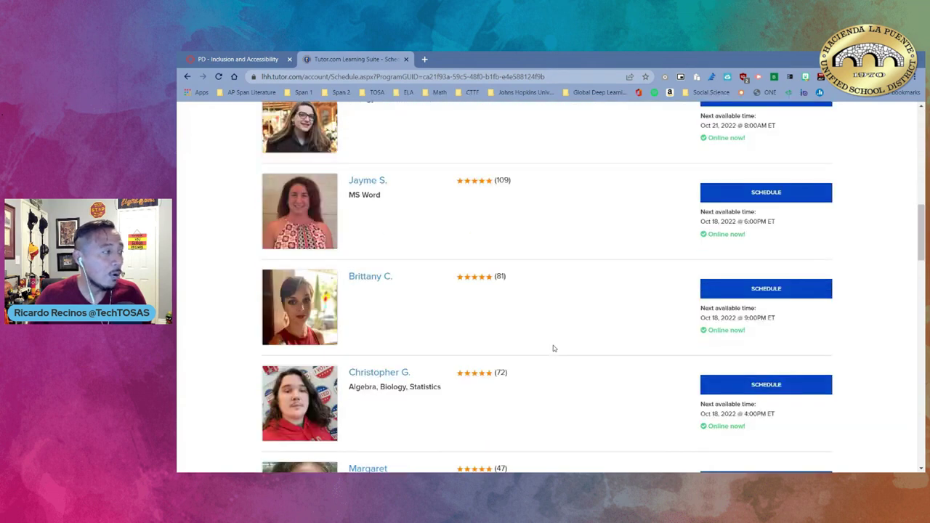
scroll(553, 348, down, 1)
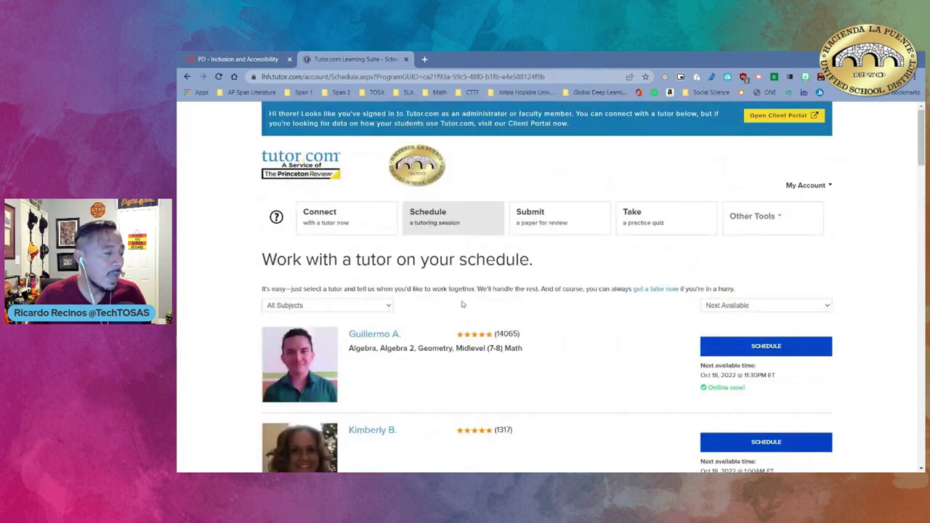
Sort the tutor list by highest rating, then by Number of Reviews
click(795, 308)
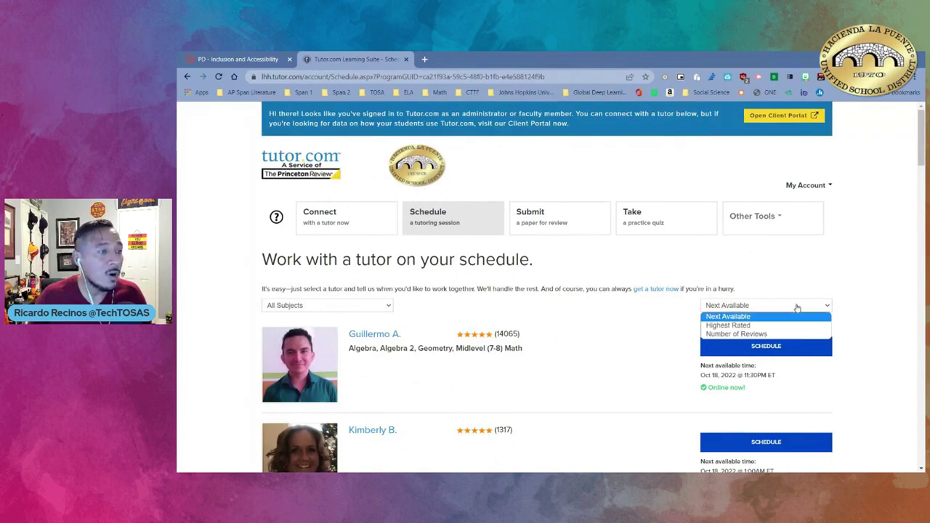
click(780, 325)
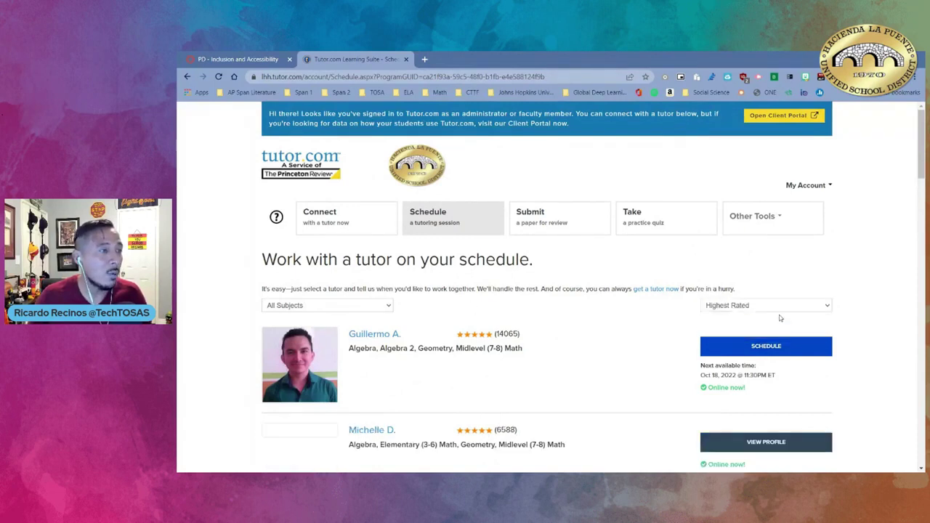
click(781, 308)
click(776, 333)
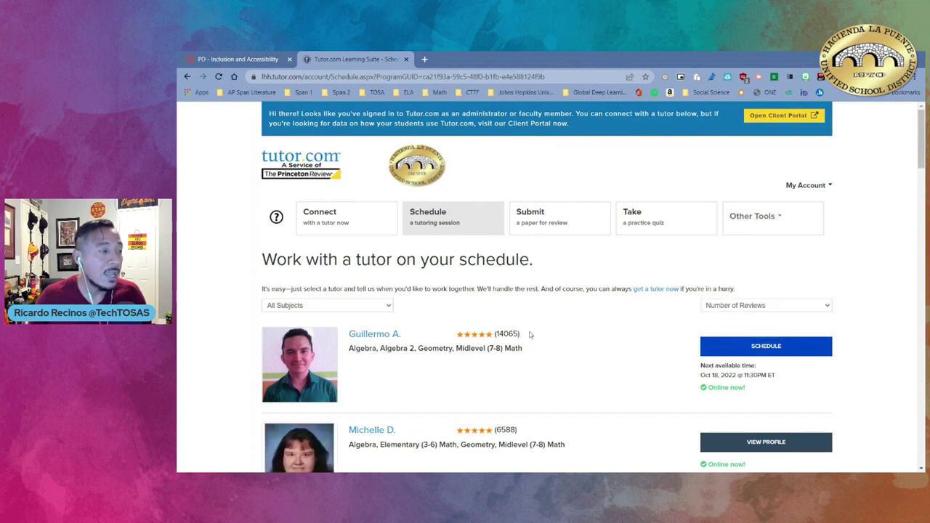
Scroll through the Submit page's 12-hour review form down to the upload section and back
click(547, 218)
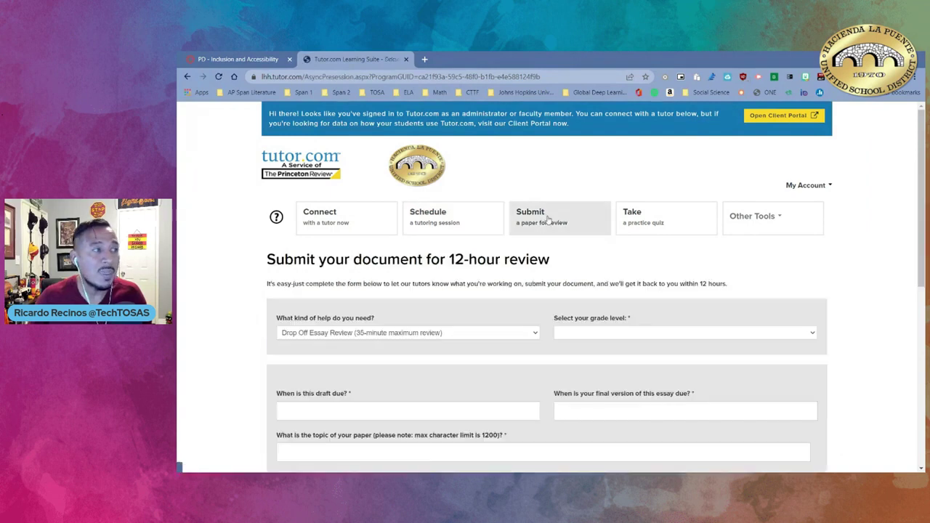
scroll(494, 260, down, 1)
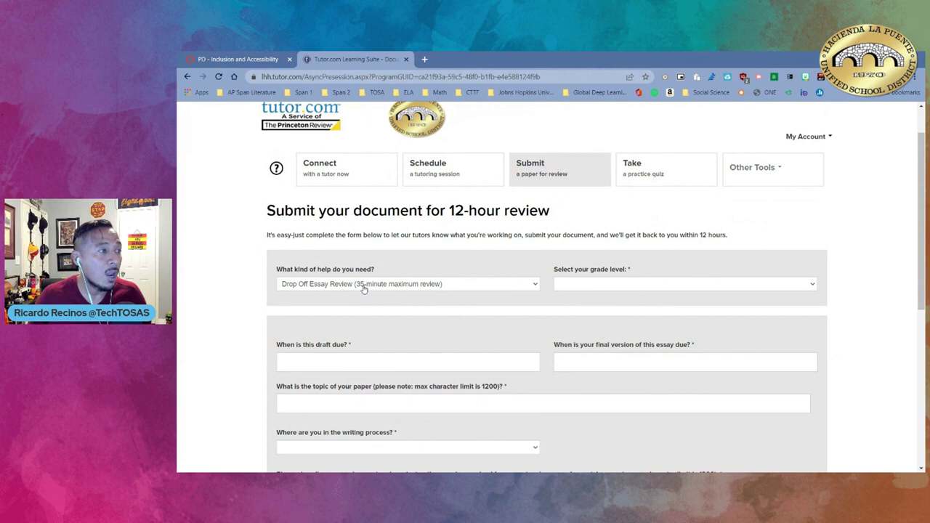
scroll(579, 302, down, 1)
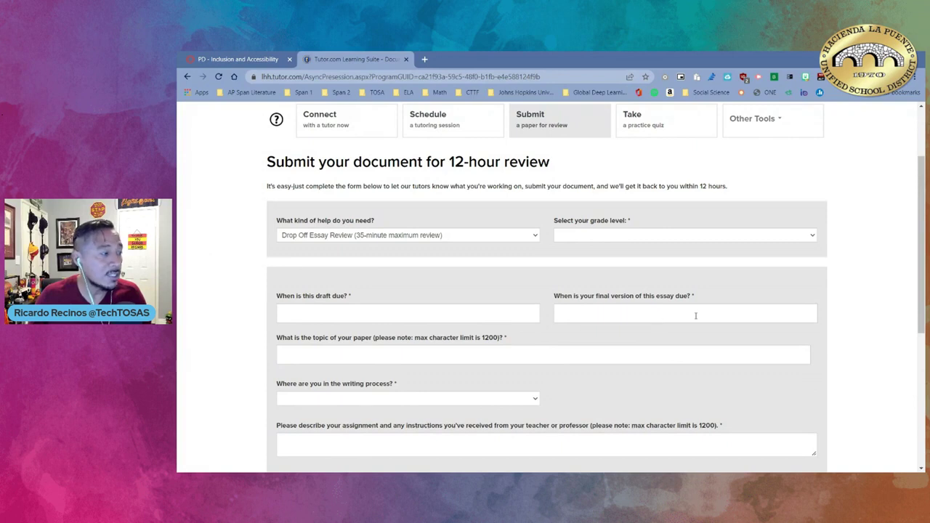
scroll(695, 315, down, 1)
scroll(451, 343, down, 2)
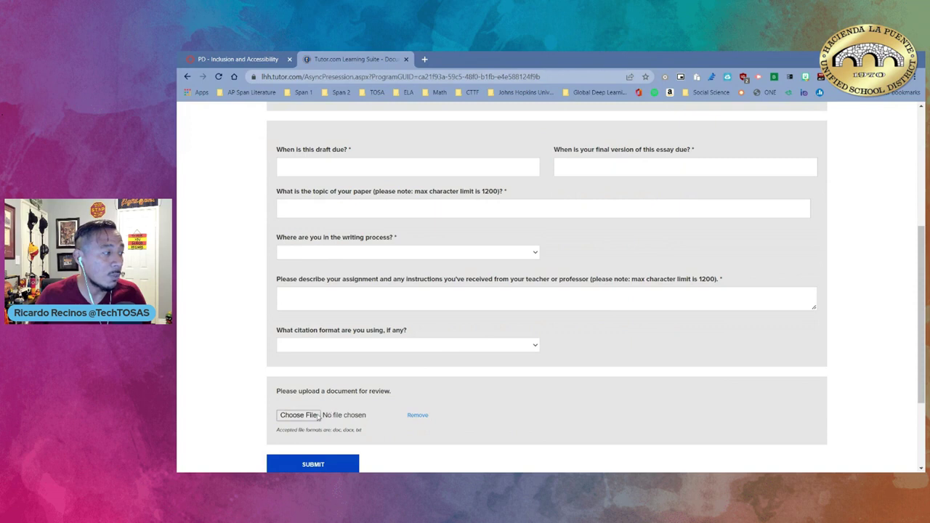
scroll(305, 415, up, 4)
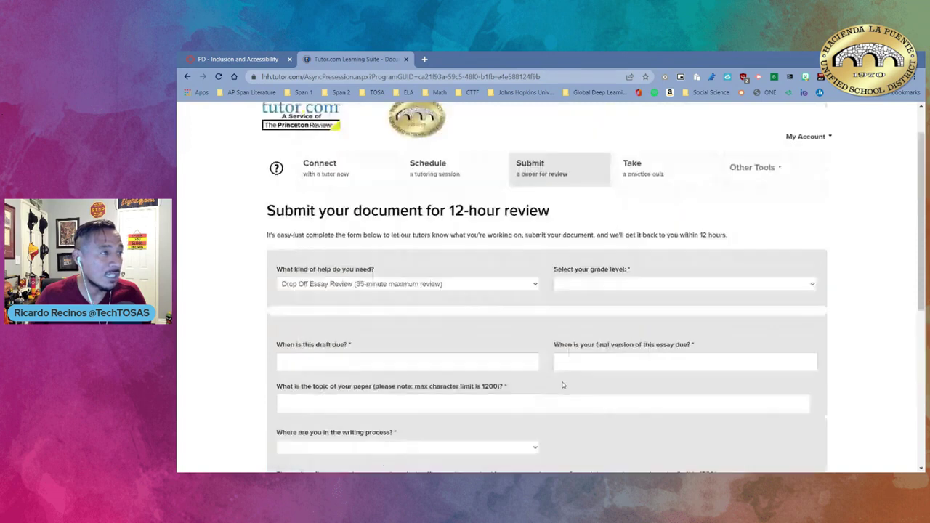
Choose Chemistry and the Balancing Equations quiz, then open and close the quiz window
click(653, 182)
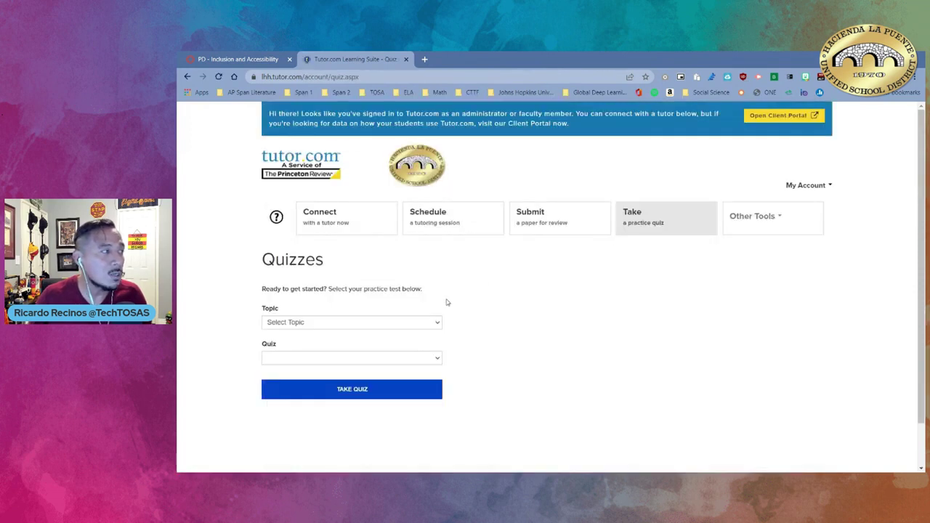
click(426, 322)
click(428, 386)
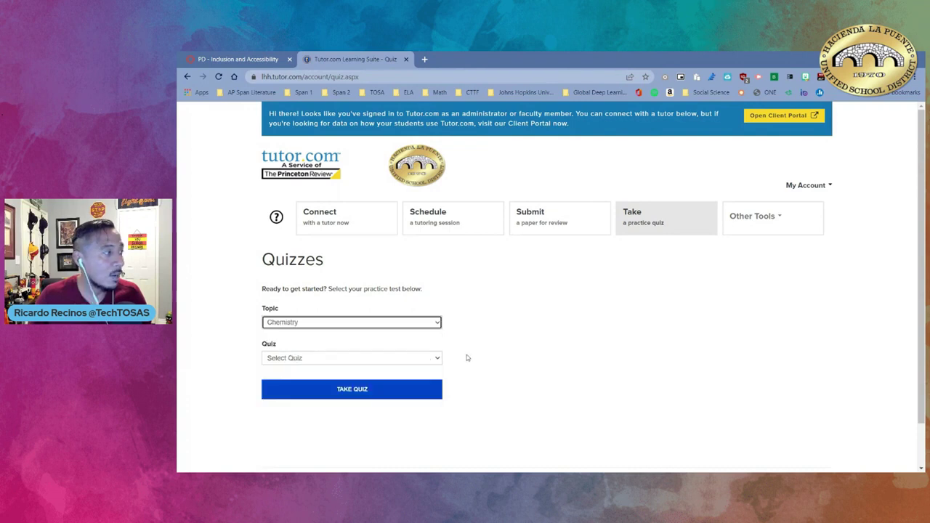
click(416, 360)
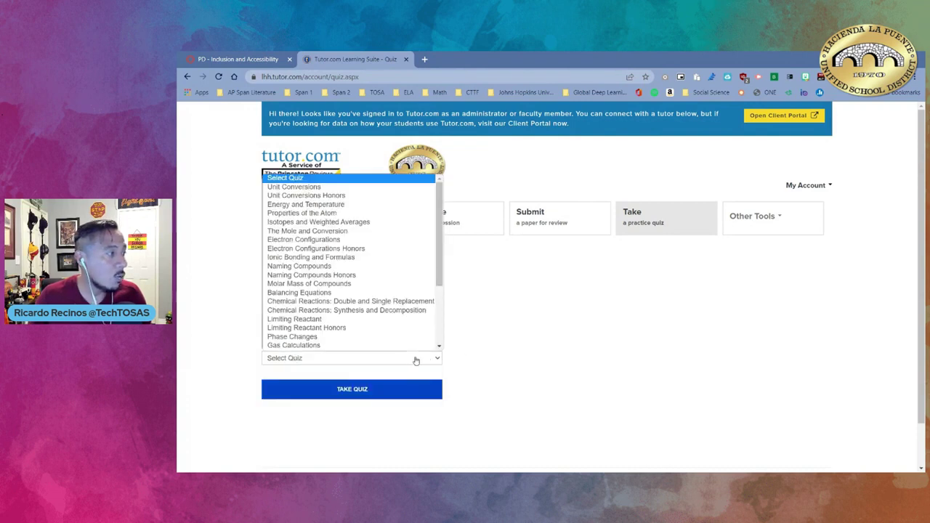
click(376, 292)
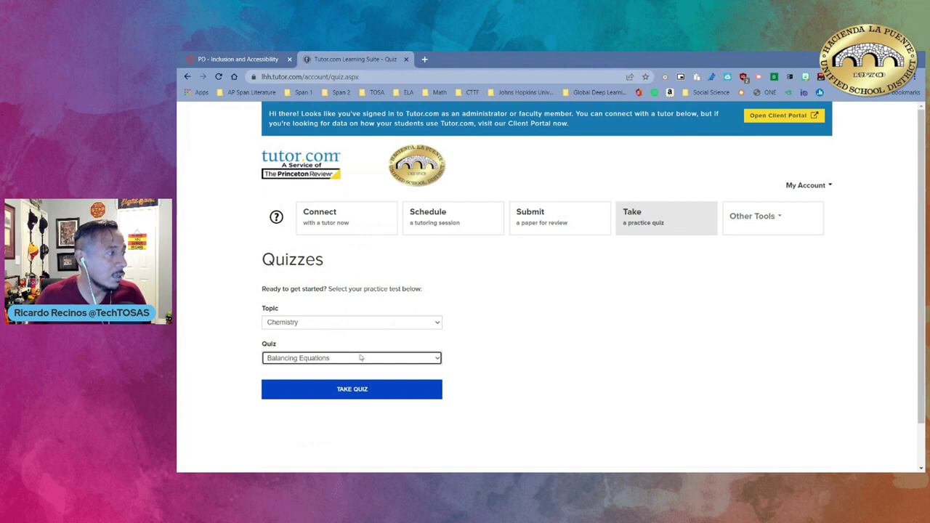
click(375, 389)
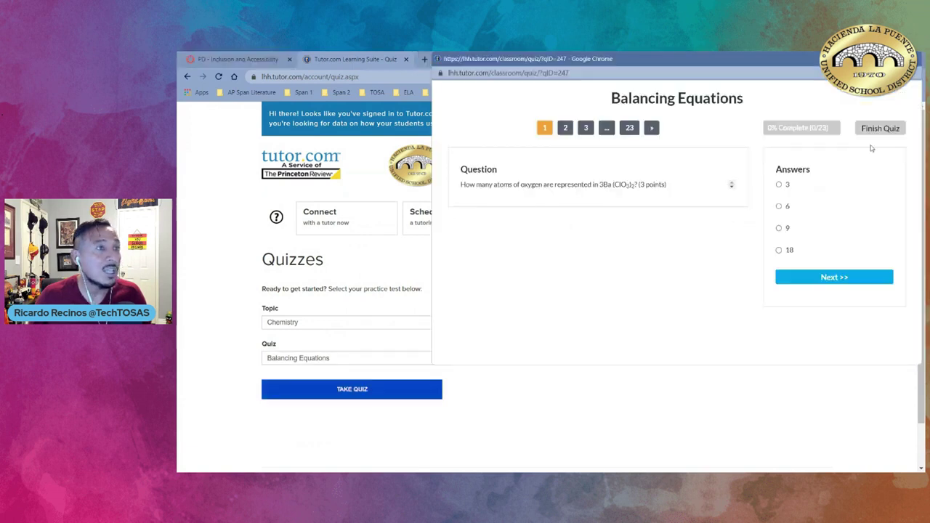
click(919, 58)
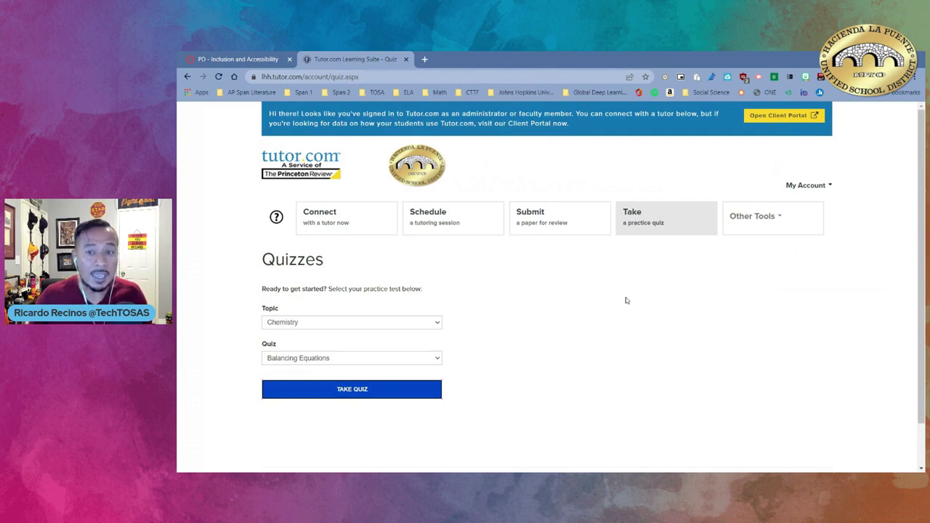
Return to the PD - Inclusion and Accessibility course tab in Canvas
click(212, 57)
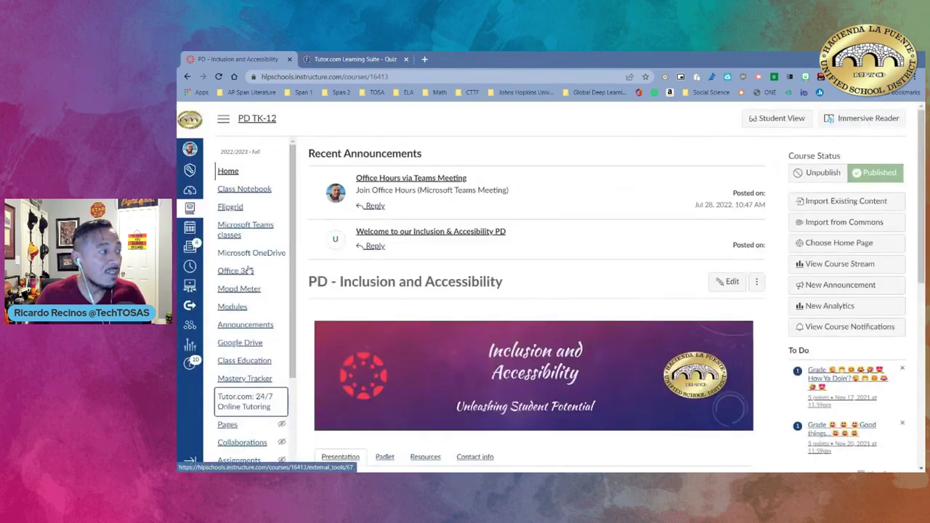